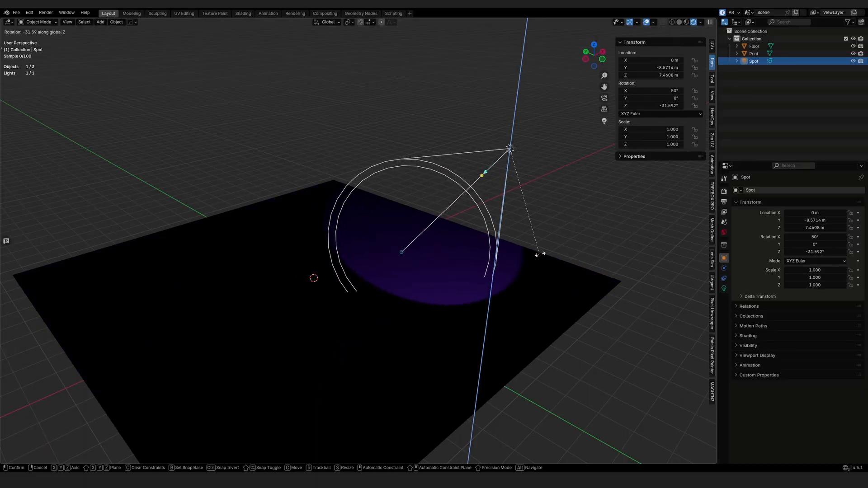
Step: Cancel the spotlight rotation, then reselect Spot and swing its Z rotation off 0°
{"action": "right_click", "coordinate": [555, 148]}
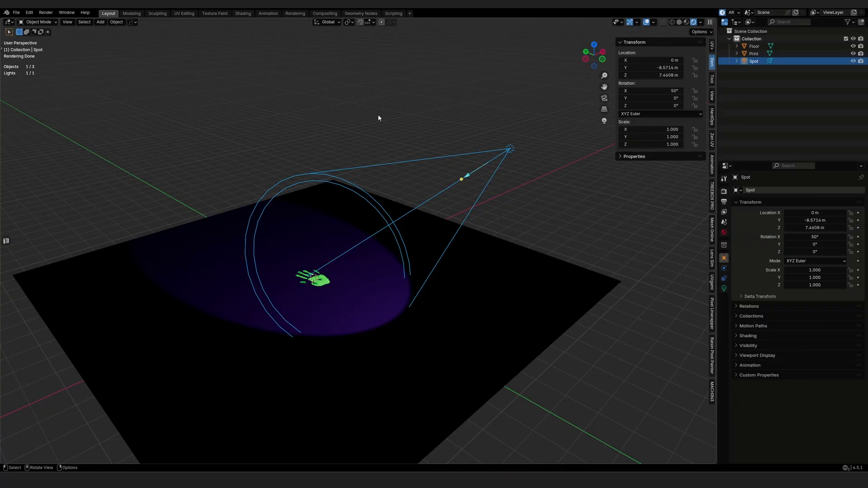
{"action": "left_click_drag", "start_coordinate": [748, 88], "coordinate": [733, 45]}
{"action": "left_click", "coordinate": [753, 61]}
{"action": "mouse_move", "coordinate": [638, 108]}
{"action": "left_mouse_down"}
{"action": "mouse_move", "coordinate": [625, 107]}
{"action": "mouse_move", "coordinate": [646, 108]}
{"action": "mouse_move", "coordinate": [638, 108]}
{"action": "left_mouse_up"}
{"action": "middle_click_drag", "start_coordinate": [526, 199], "coordinate": [502, 226]}
{"action": "key", "text": "g"}
{"action": "key", "text": "Escape"}
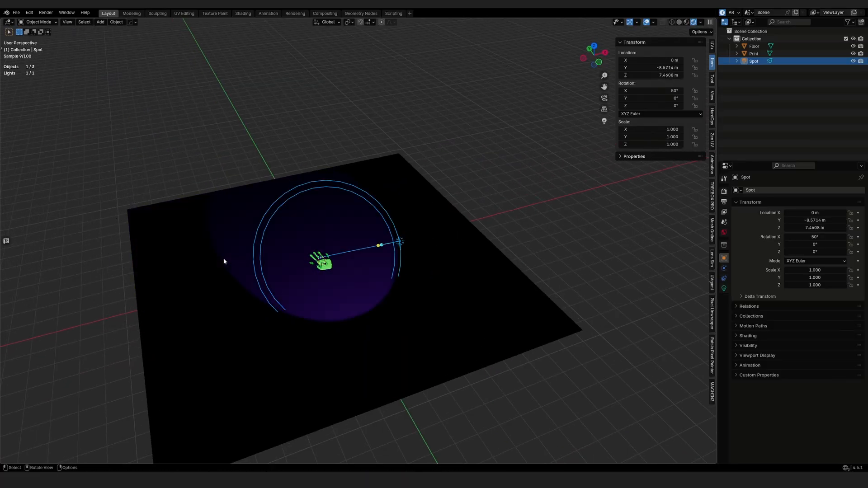
Step: Duplicate the Print handprint along X, placing one copy left and one right of it
{"action": "left_click", "coordinate": [323, 262]}
{"action": "key", "text": "shift+d"}
{"action": "key", "text": "x"}
{"action": "left_click", "coordinate": [192, 294]}
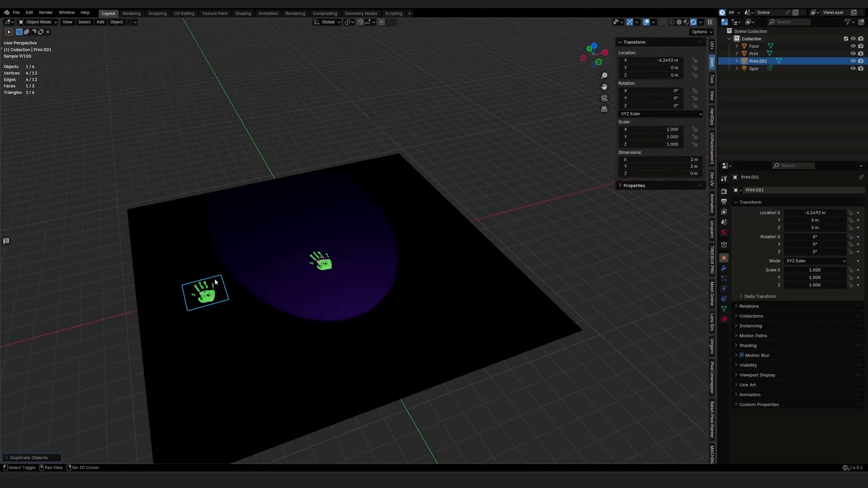
{"action": "key", "text": "shift+d"}
{"action": "key", "text": "x"}
{"action": "left_click", "coordinate": [446, 265]}
Step: Rotate the Spot light about Z to aim it at the handprint copies
{"action": "middle_click_drag", "start_coordinate": [445, 265], "coordinate": [467, 186]}
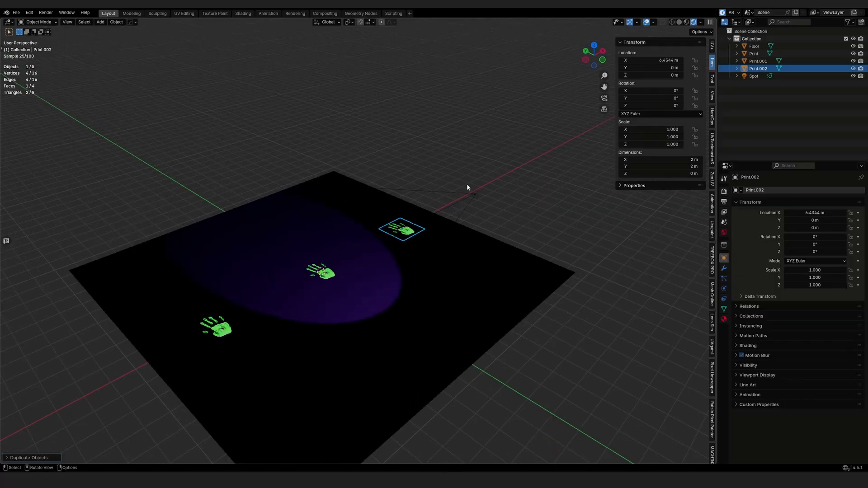
{"action": "left_click", "coordinate": [474, 192]}
{"action": "key", "text": "r"}
{"action": "key", "text": "z"}
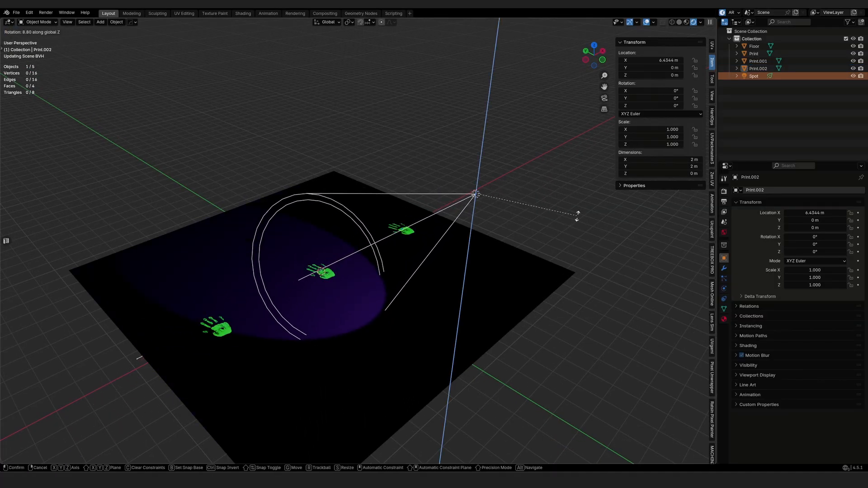
{"action": "left_click", "coordinate": [562, 224]}
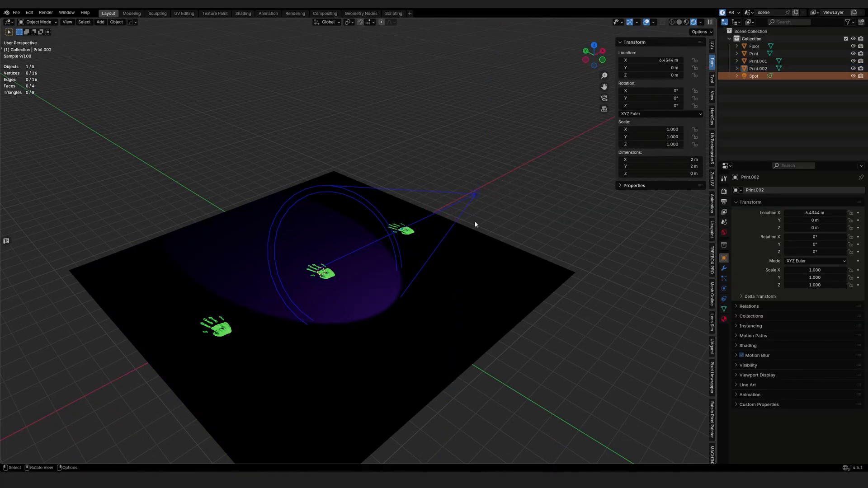
Step: Delete the two handprint copies, Print.001 and Print.002
{"action": "left_click", "coordinate": [402, 230]}
{"action": "left_click", "coordinate": [216, 326], "text": "shift"}
{"action": "key", "text": "x"}
{"action": "left_click", "coordinate": [212, 329]}
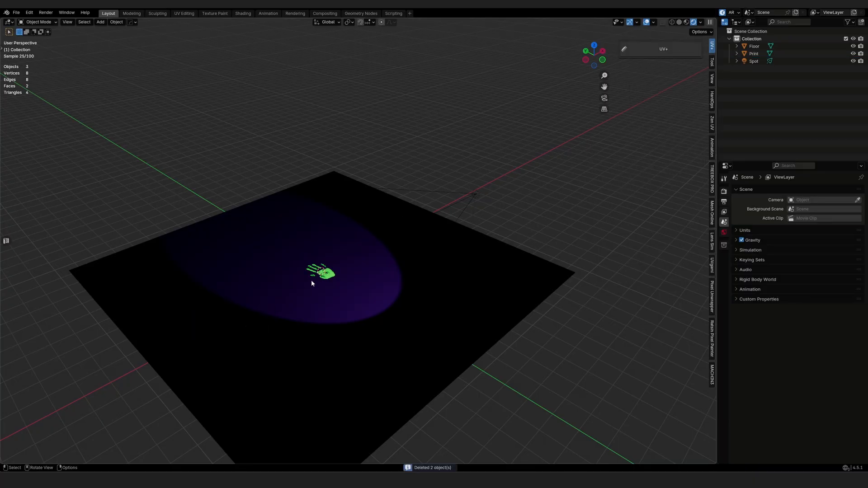
Step: Rotate the spotlight about Z again, cancel back to 0°, and select the Print decal
{"action": "left_click", "coordinate": [470, 208]}
{"action": "scroll", "coordinate": [470, 208], "scroll_direction": "up", "scroll_amount": 2}
{"action": "key", "text": "r"}
{"action": "key", "text": "z"}
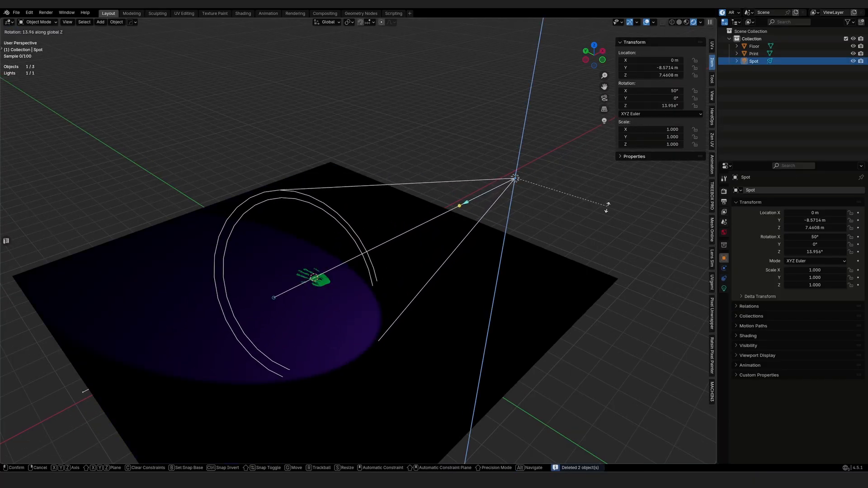
{"action": "right_click", "coordinate": [595, 225]}
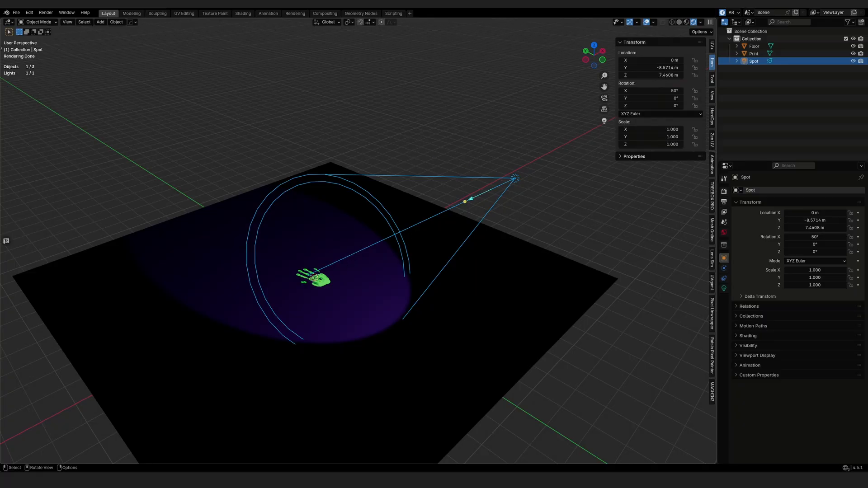
{"action": "left_click", "coordinate": [317, 283]}
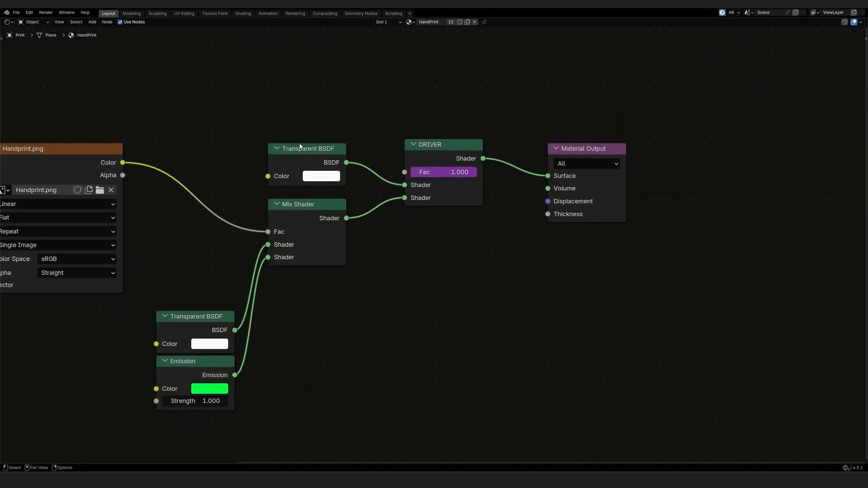
Step: Preview the Handprint.png image node's colour directly on the surface
{"action": "scroll", "coordinate": [300, 144], "scroll_direction": "down", "scroll_amount": 3}
{"action": "middle_click_drag", "start_coordinate": [270, 135], "coordinate": [355, 137]}
{"action": "scroll", "coordinate": [327, 124], "scroll_direction": "down", "scroll_amount": 1}
{"action": "scroll", "coordinate": [315, 143], "scroll_direction": "up", "scroll_amount": 1}
{"action": "left_click", "coordinate": [224, 166]}
{"action": "left_click", "coordinate": [223, 165], "text": "ctrl+shift"}
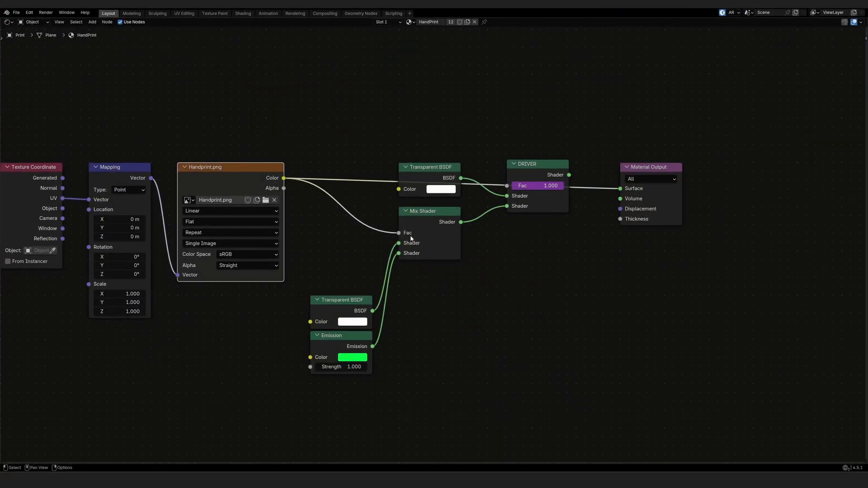
Step: Route the Mix Shader result straight into the Material Output surface
{"action": "left_click", "coordinate": [404, 221]}
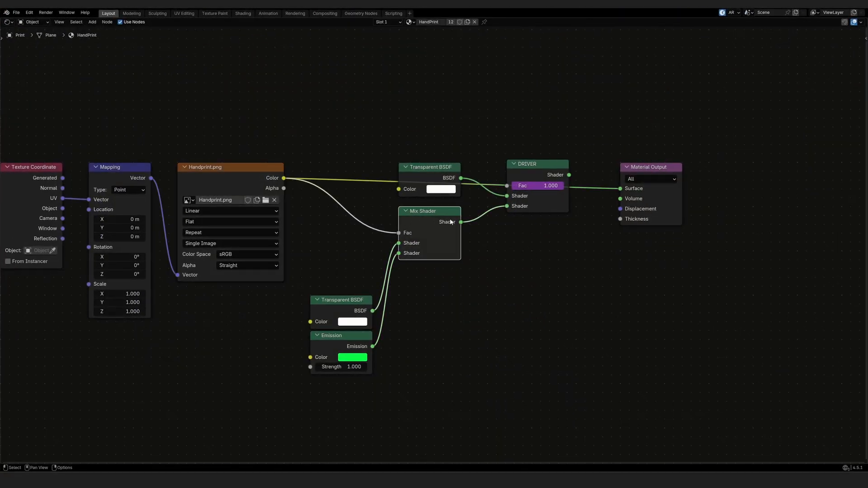
{"action": "middle_click_drag", "start_coordinate": [331, 282], "coordinate": [287, 259]}
{"action": "scroll", "coordinate": [286, 259], "scroll_direction": "up", "scroll_amount": 2}
{"action": "left_click", "coordinate": [399, 178], "text": "ctrl+shift"}
{"action": "left_click_drag", "start_coordinate": [523, 6], "coordinate": [447, 1]}
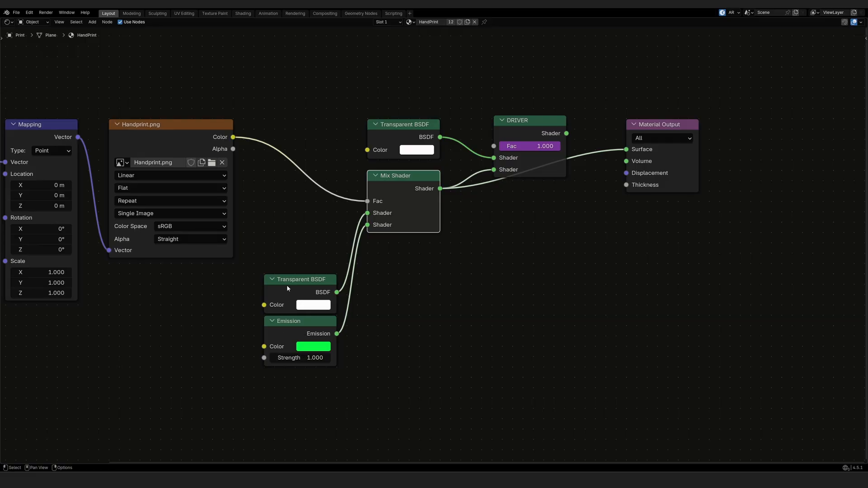
Step: Link the DRIVER node's Shader output to the Material Output Surface input again
{"action": "middle_click_drag", "start_coordinate": [422, 236], "coordinate": [405, 245]}
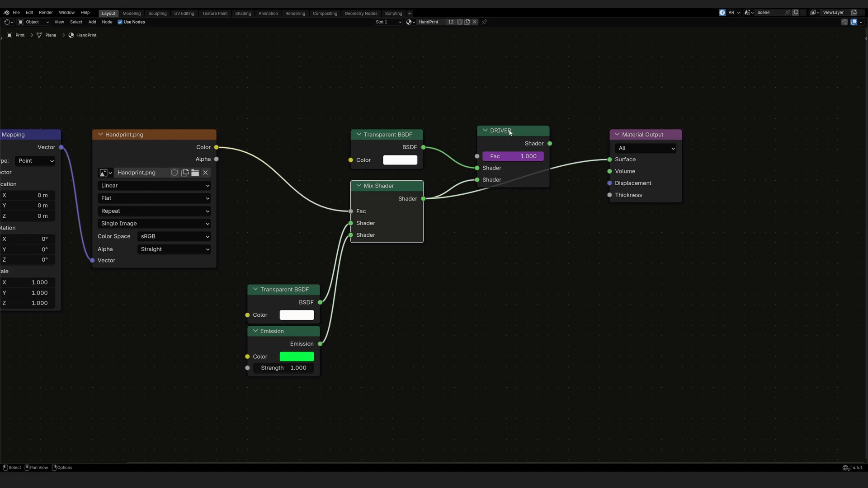
{"action": "left_click_drag", "start_coordinate": [510, 131], "coordinate": [509, 131]}
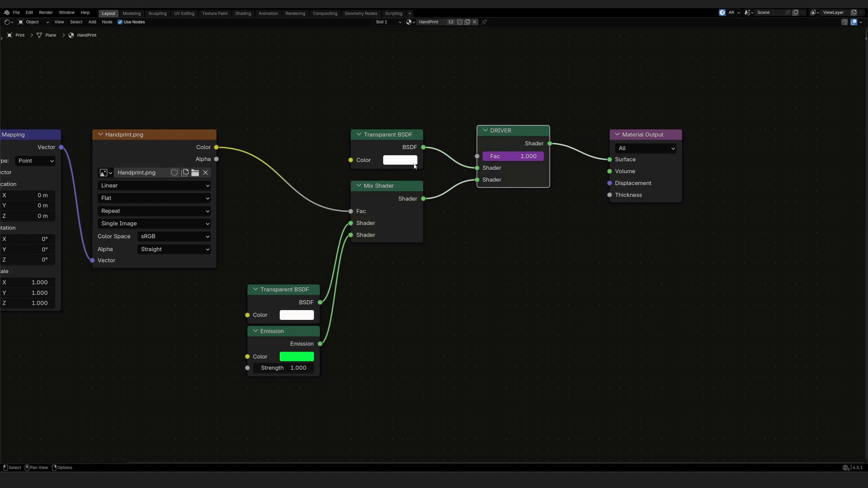
{"action": "left_click", "coordinate": [381, 140]}
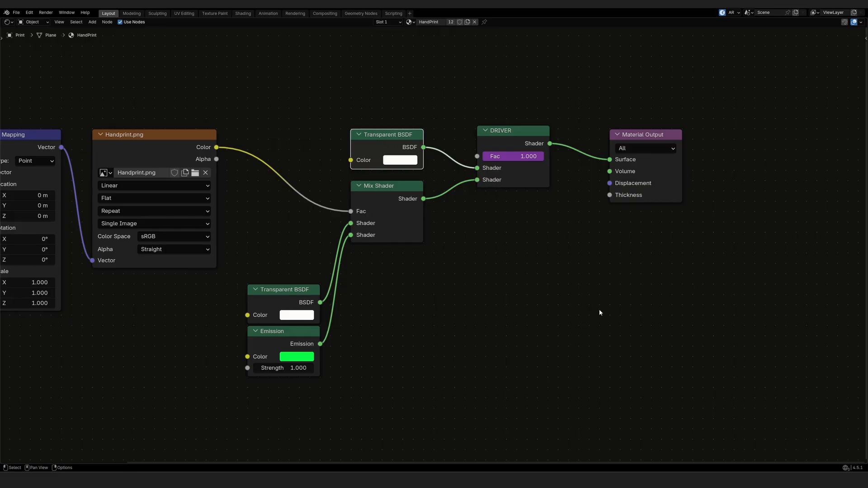
{"action": "middle_click_drag", "start_coordinate": [601, 296], "coordinate": [565, 324]}
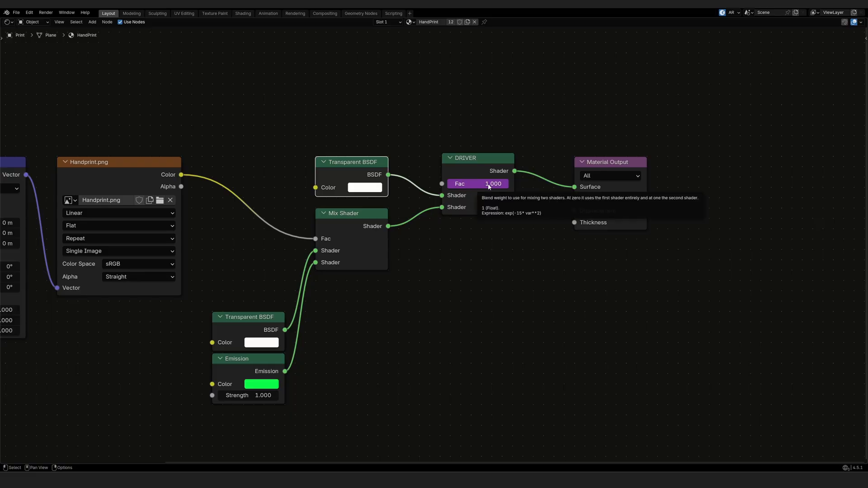
Step: Insert an undriven copy of DRIVER into the output chain, with Mix Shader connected and Fac 0
{"action": "left_click", "coordinate": [485, 167]}
{"action": "key", "text": "shift+d"}
{"action": "left_click", "coordinate": [485, 252]}
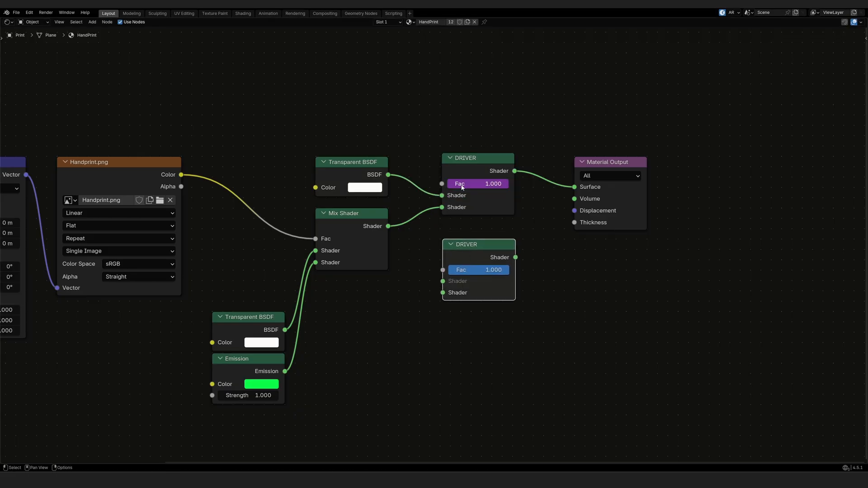
{"action": "left_click_drag", "start_coordinate": [470, 174], "coordinate": [479, 98], "text": "alt"}
{"action": "left_click_drag", "start_coordinate": [476, 252], "coordinate": [465, 179]}
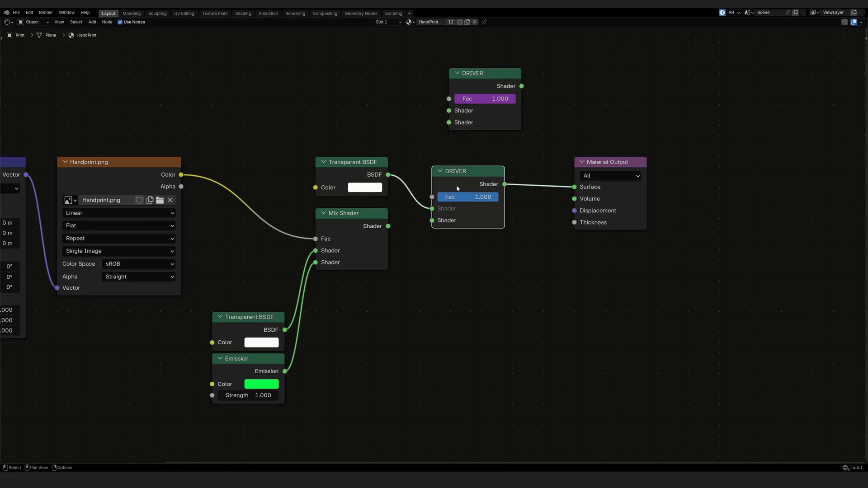
{"action": "left_click_drag", "start_coordinate": [389, 226], "coordinate": [432, 221]}
{"action": "left_click_drag", "start_coordinate": [454, 5], "coordinate": [381, 339]}
{"action": "left_click_drag", "start_coordinate": [409, 408], "coordinate": [385, 408]}
{"action": "left_click_drag", "start_coordinate": [385, 408], "coordinate": [415, 408]}
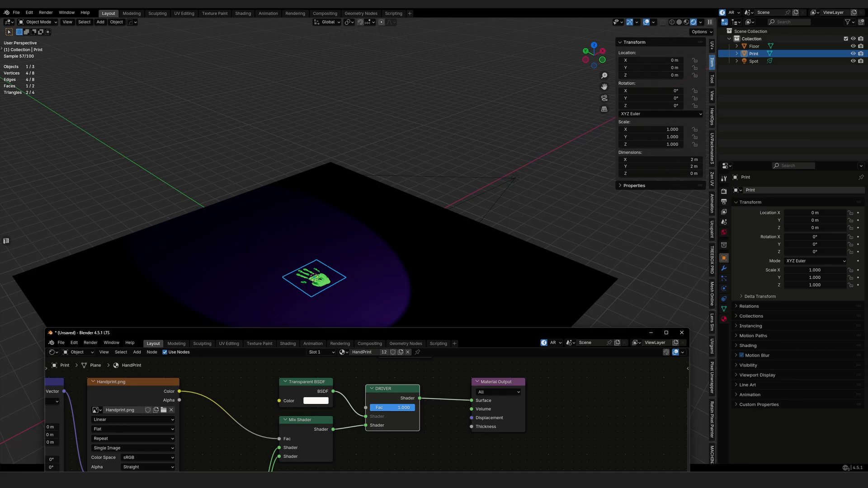
Step: Remove the undriven copy and reinsert the driven DRIVER node, with Mix Shader in its second input
{"action": "left_click_drag", "start_coordinate": [408, 333], "coordinate": [425, 2]}
{"action": "key", "text": "ctrl+x"}
{"action": "left_click", "coordinate": [480, 80]}
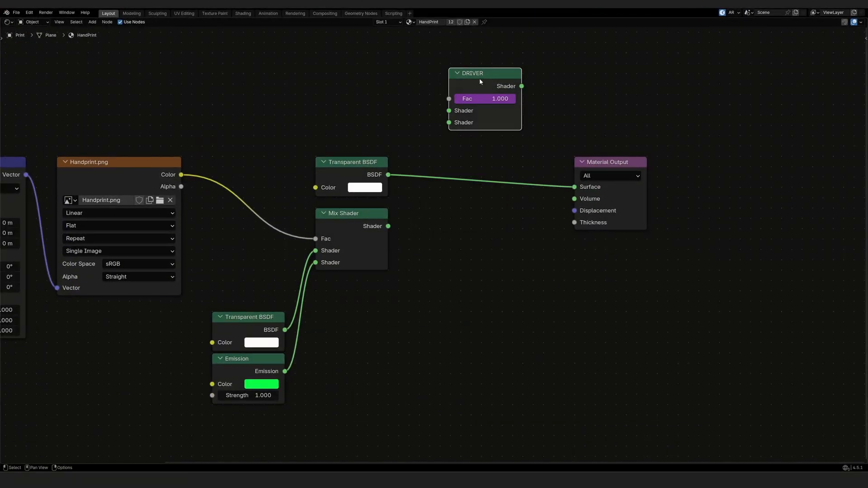
{"action": "left_click_drag", "start_coordinate": [480, 80], "coordinate": [467, 161]}
{"action": "left_click_drag", "start_coordinate": [388, 226], "coordinate": [436, 204]}
{"action": "mouse_move", "coordinate": [452, 158]}
{"action": "left_mouse_down"}
{"action": "mouse_move", "coordinate": [454, 190]}
{"action": "mouse_move", "coordinate": [457, 166]}
{"action": "left_mouse_up"}
Step: Open Edit Driver for the DRIVER node's Fac and move the popover off the node
{"action": "right_click", "coordinate": [465, 165]}
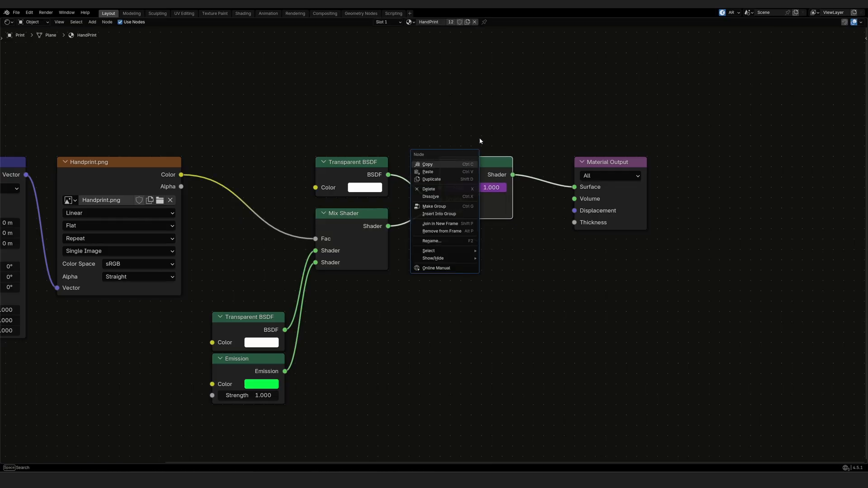
{"action": "right_click", "coordinate": [474, 189]}
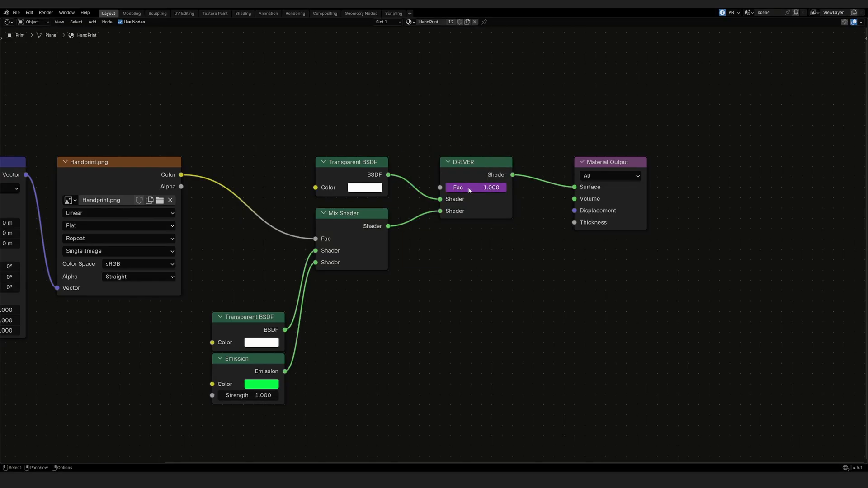
{"action": "right_click", "coordinate": [469, 190]}
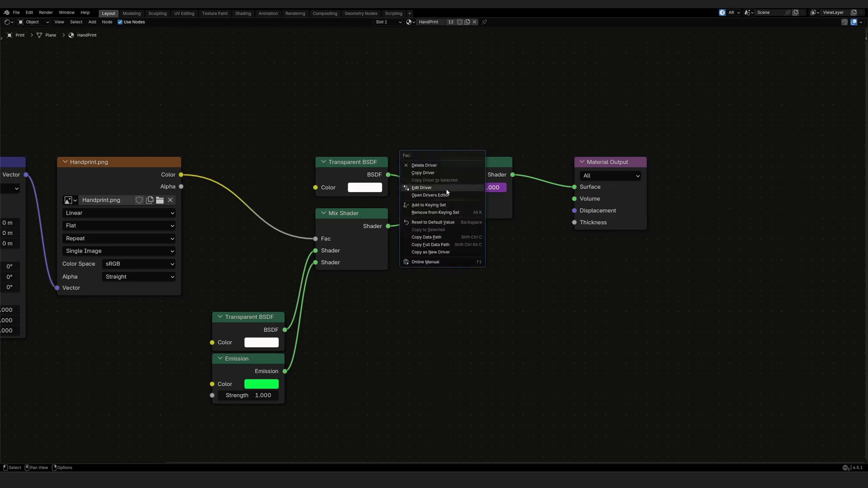
{"action": "left_click", "coordinate": [451, 188]}
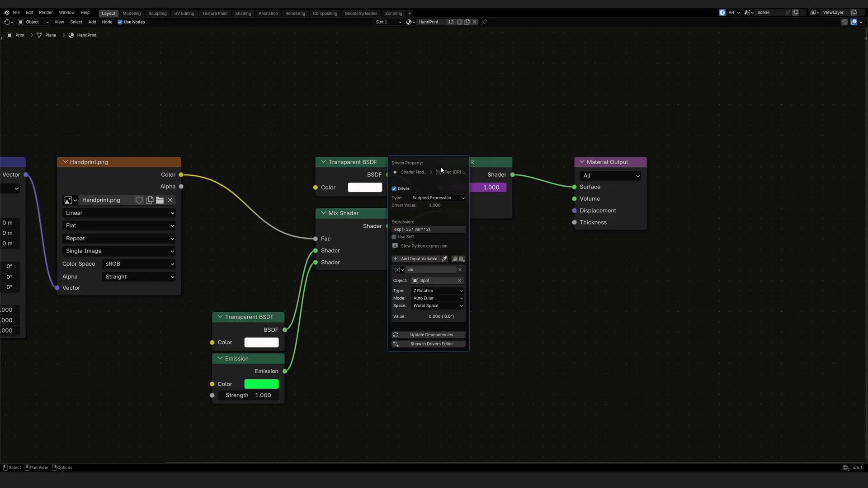
{"action": "left_click_drag", "start_coordinate": [430, 163], "coordinate": [483, 233]}
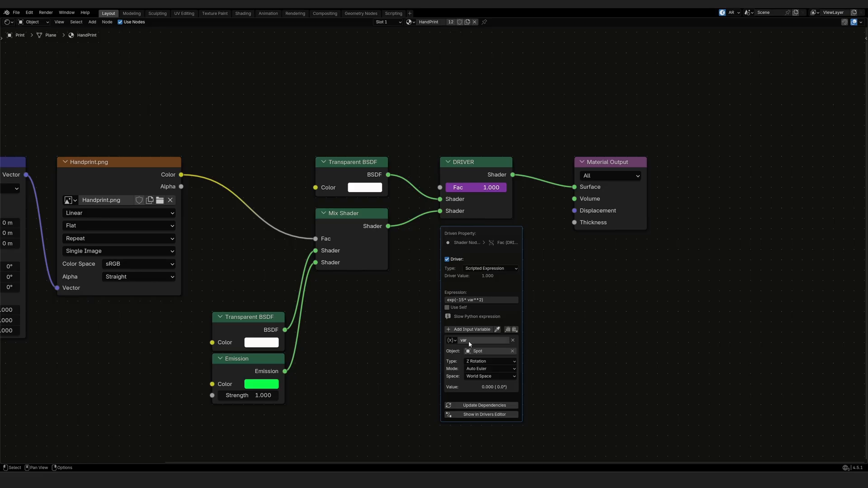
{"action": "left_click", "coordinate": [479, 351]}
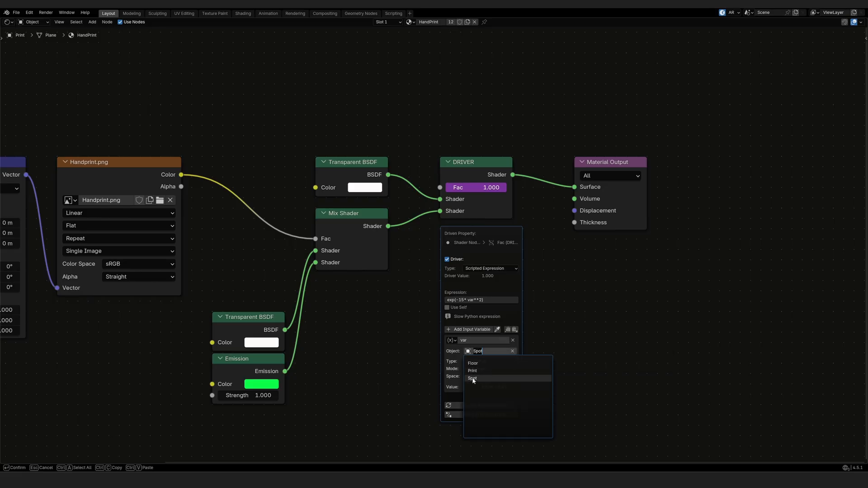
{"action": "left_click", "coordinate": [474, 378]}
{"action": "left_click", "coordinate": [473, 362]}
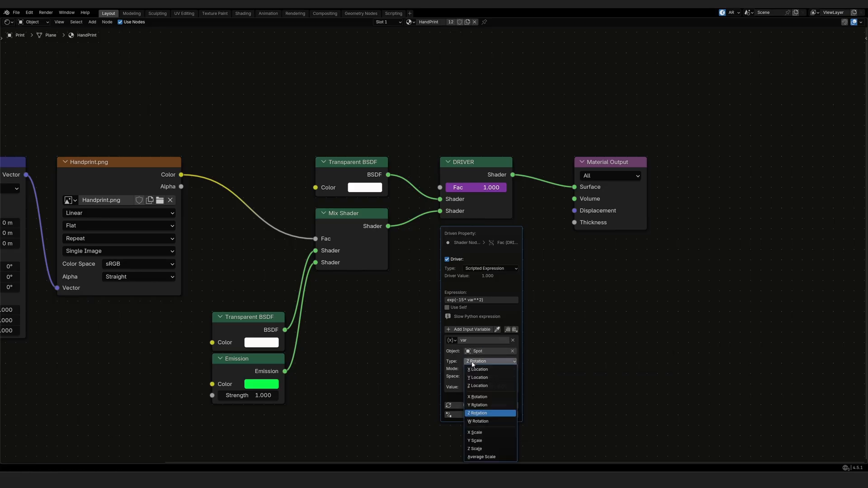
{"action": "left_click", "coordinate": [475, 414]}
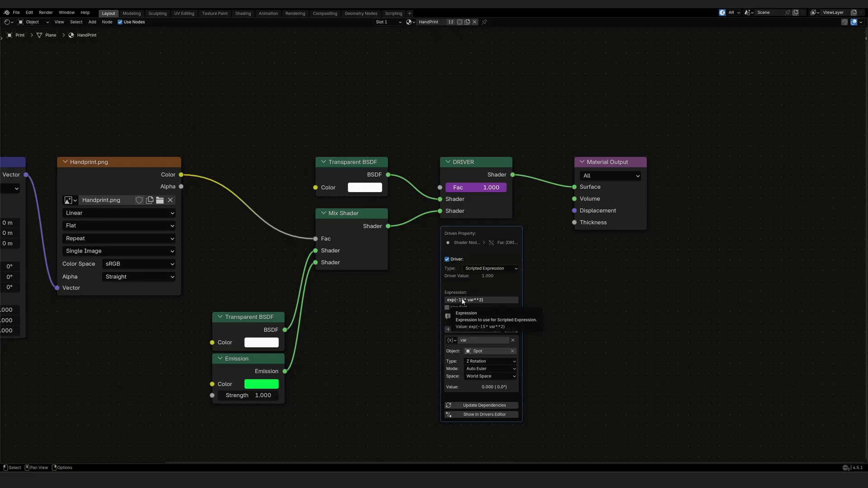
{"action": "left_click", "coordinate": [463, 301]}
{"action": "left_click", "coordinate": [463, 300]}
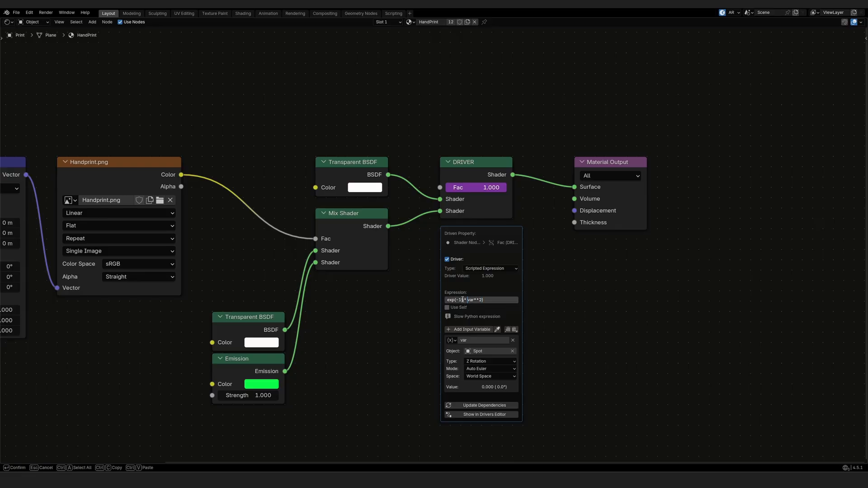
Step: Replace the factor 1 with 5 so the expression reads exp(-5*var**2)
{"action": "key", "text": "BackSpace"}
{"action": "type", "text": "5"}
{"action": "key", "text": "Return"}
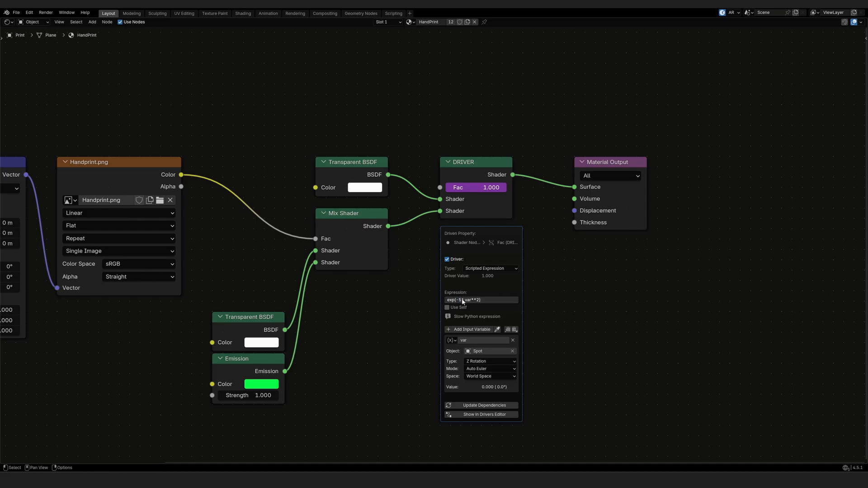
Step: Click back into the driver expression and place the cursor just before the factor 5
{"action": "left_click", "coordinate": [462, 301]}
{"action": "left_click", "coordinate": [467, 309]}
{"action": "left_click", "coordinate": [467, 300]}
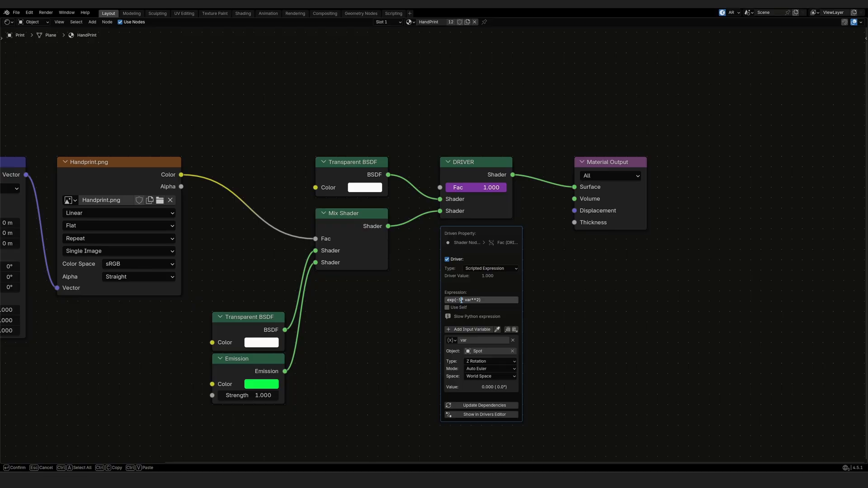
{"action": "left_click", "coordinate": [447, 300]}
{"action": "left_click", "coordinate": [459, 302]}
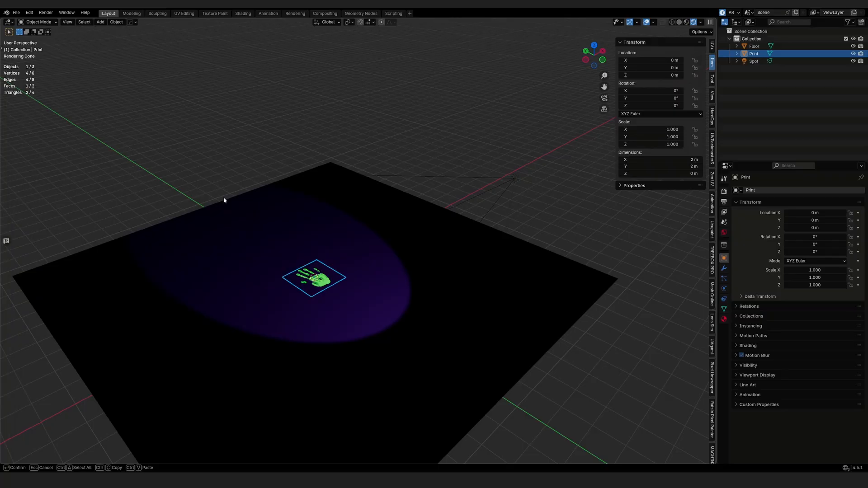
Step: Rotate the purple spotlight about Z to test the handprint, then cancel back to 0°
{"action": "left_click", "coordinate": [511, 178]}
{"action": "key", "text": "r"}
{"action": "key", "text": "z"}
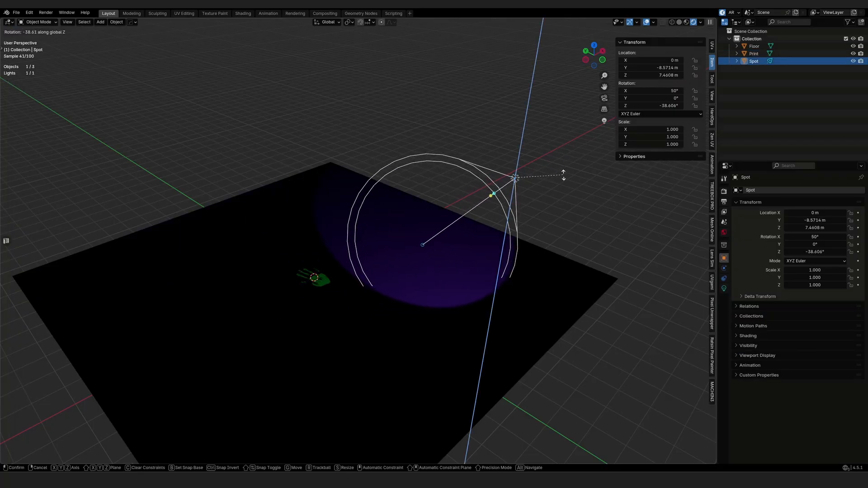
{"action": "key", "text": "Escape"}
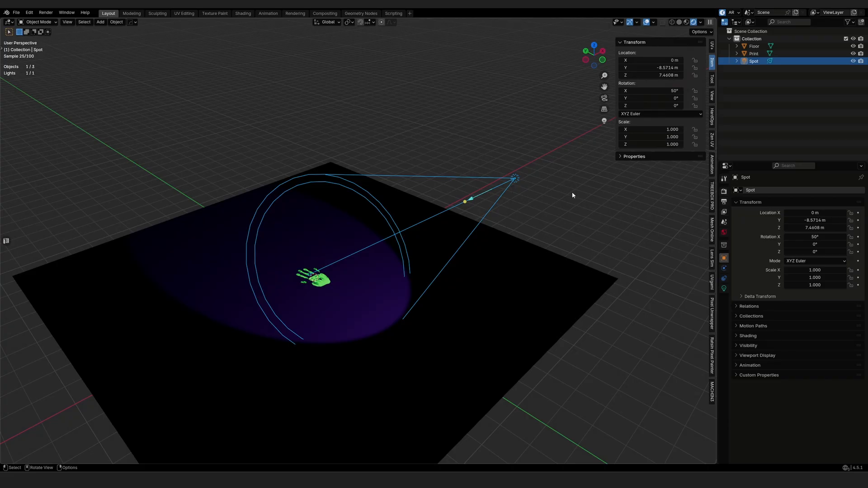
Step: Widen the Spot Size to 80° and test a Z rotation again, cancelling afterwards
{"action": "left_click", "coordinate": [725, 289]}
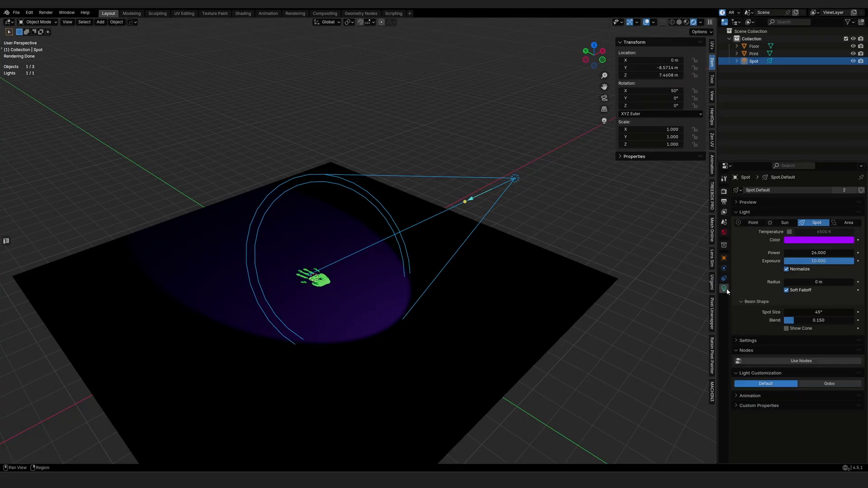
{"action": "left_click_drag", "start_coordinate": [801, 315], "coordinate": [861, 315]}
{"action": "double_click", "coordinate": [798, 314]}
{"action": "type", "text": "80"}
{"action": "key", "text": "Return"}
{"action": "key", "text": "r"}
{"action": "key", "text": "z"}
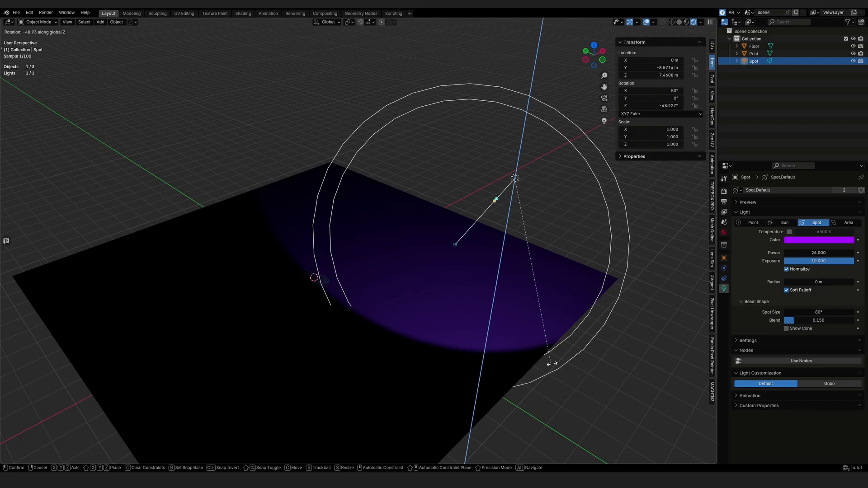
{"action": "right_click", "coordinate": [617, 277]}
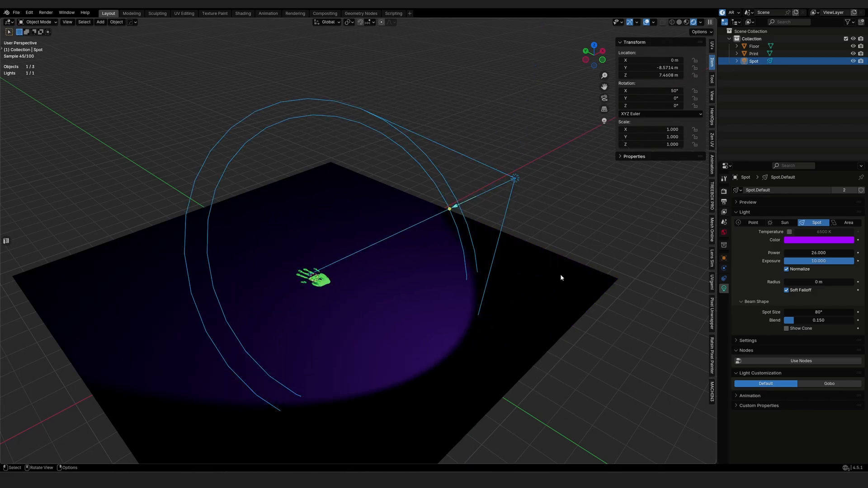
Step: Set the Spot Size back to 45°
{"action": "double_click", "coordinate": [826, 312]}
{"action": "type", "text": "45"}
{"action": "key", "text": "Return"}
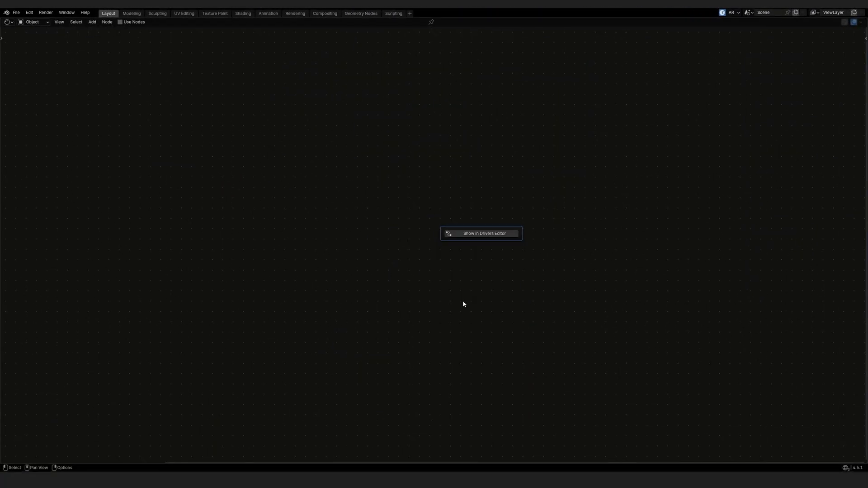
Step: Insert a 1 before the 5 so the Fac driver expression reads exp(-15*var**2)
{"action": "left_click", "coordinate": [460, 234]}
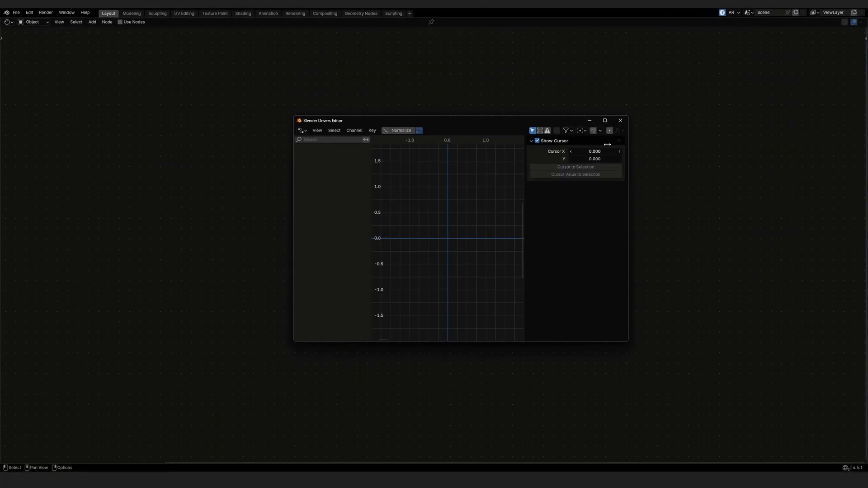
{"action": "left_click", "coordinate": [620, 120]}
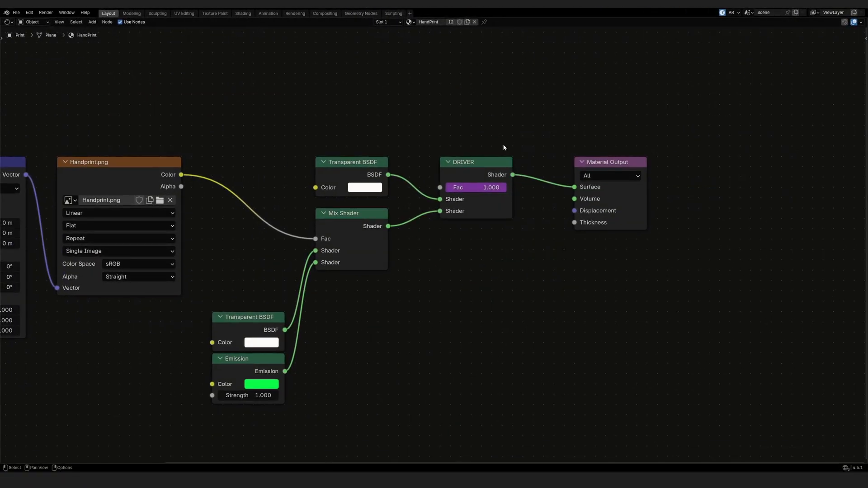
{"action": "right_click", "coordinate": [472, 187]}
{"action": "left_click", "coordinate": [447, 206]}
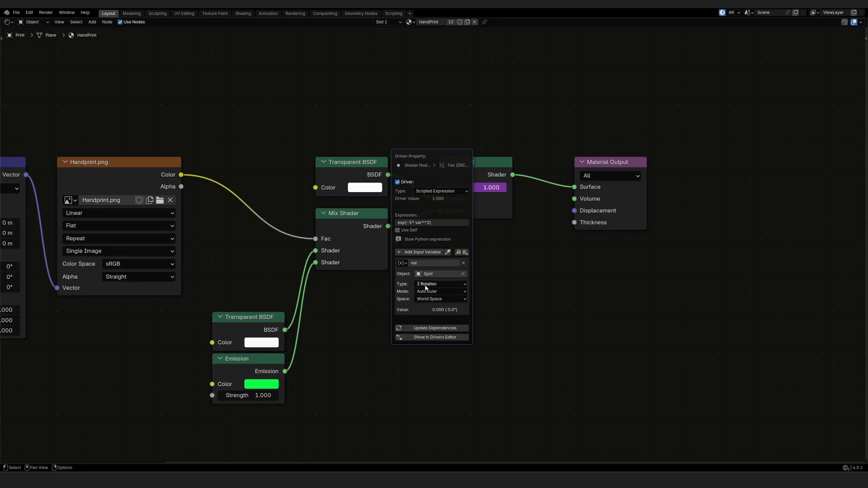
{"action": "left_click", "coordinate": [411, 223]}
{"action": "type", "text": "1"}
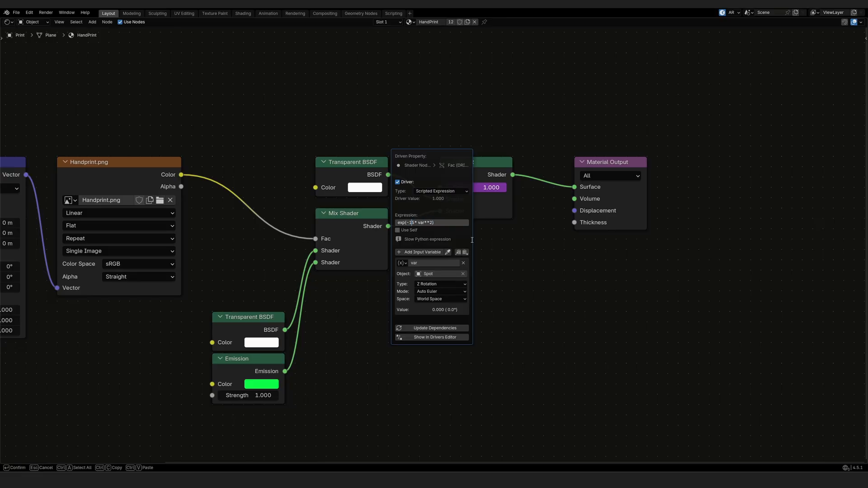
{"action": "key", "text": "Return"}
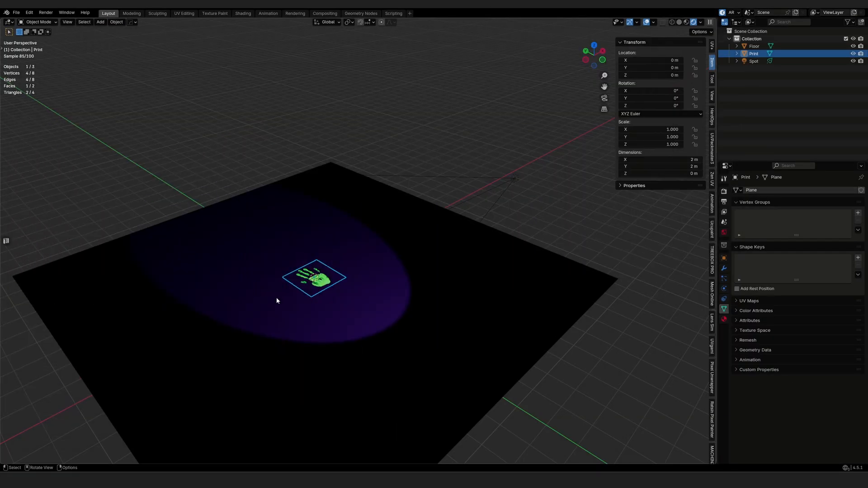
Step: Try narrowing Spot Size to about 20.9°, keep 45°, and float the node editor over the viewport
{"action": "left_click", "coordinate": [517, 179]}
{"action": "left_click_drag", "start_coordinate": [819, 313], "coordinate": [778, 312]}
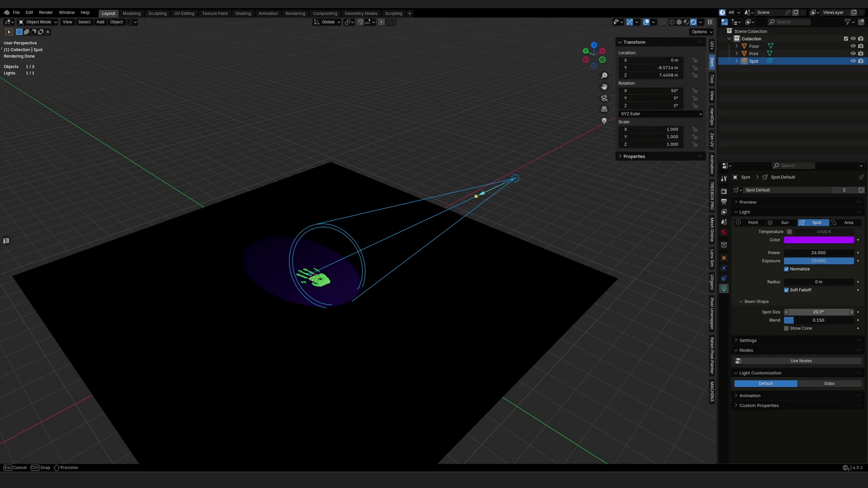
{"action": "key", "text": "Escape"}
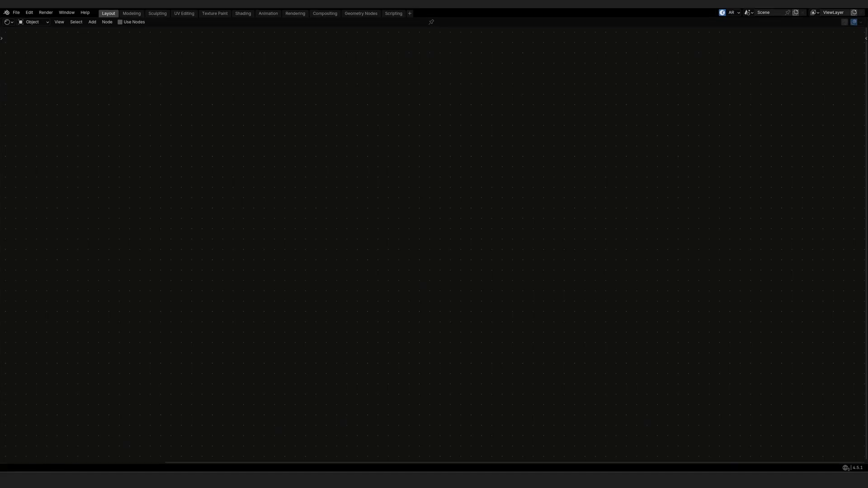
{"action": "left_click_drag", "start_coordinate": [446, 4], "coordinate": [423, 340]}
{"action": "left_click", "coordinate": [328, 286]}
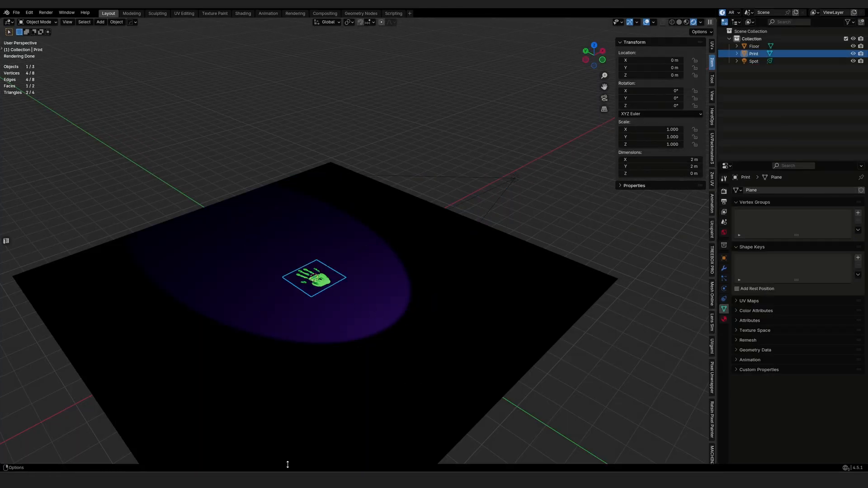
Step: Maximize the node editor, zoom out, and open the Fac driver settings beside the DRIVER node
{"action": "left_click", "coordinate": [513, 436]}
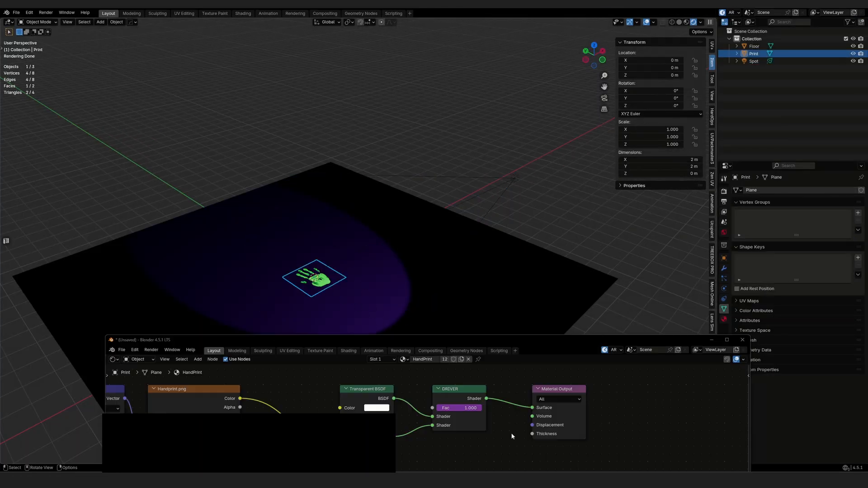
{"action": "left_click_drag", "start_coordinate": [463, 341], "coordinate": [445, 2]}
{"action": "scroll", "coordinate": [494, 335], "scroll_direction": "down", "scroll_amount": 2}
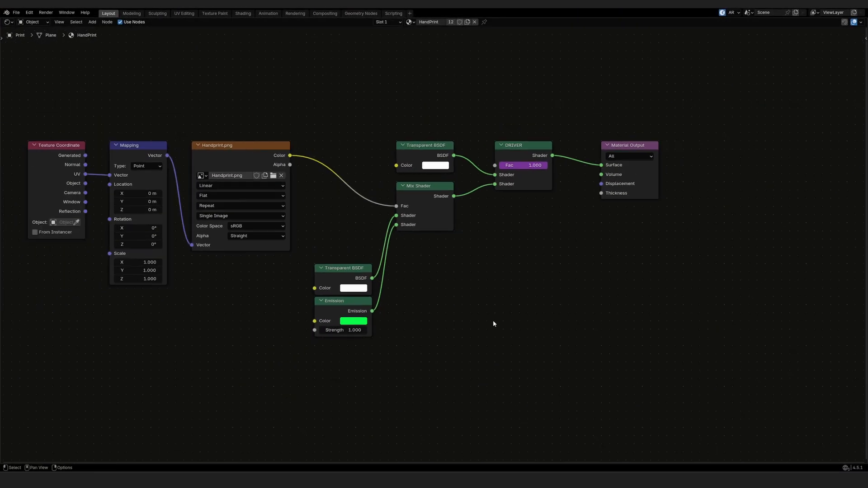
{"action": "right_click", "coordinate": [520, 165]}
{"action": "left_click", "coordinate": [497, 191]}
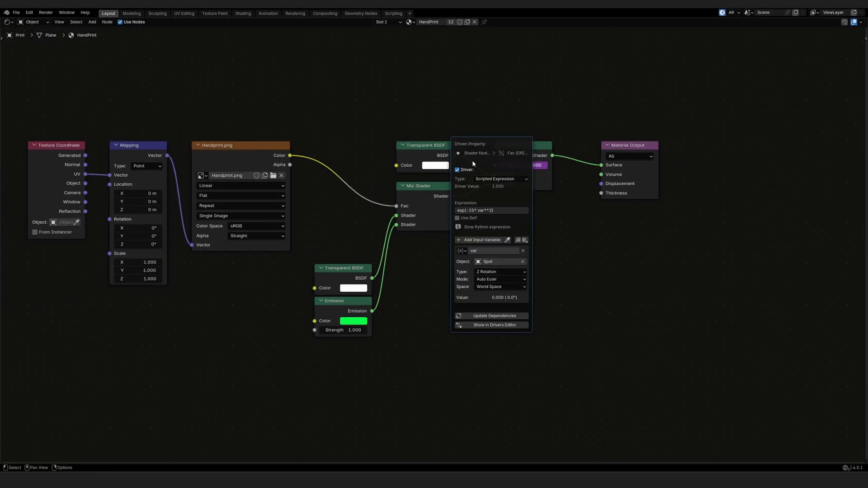
{"action": "left_click_drag", "start_coordinate": [475, 233], "coordinate": [464, 320]}
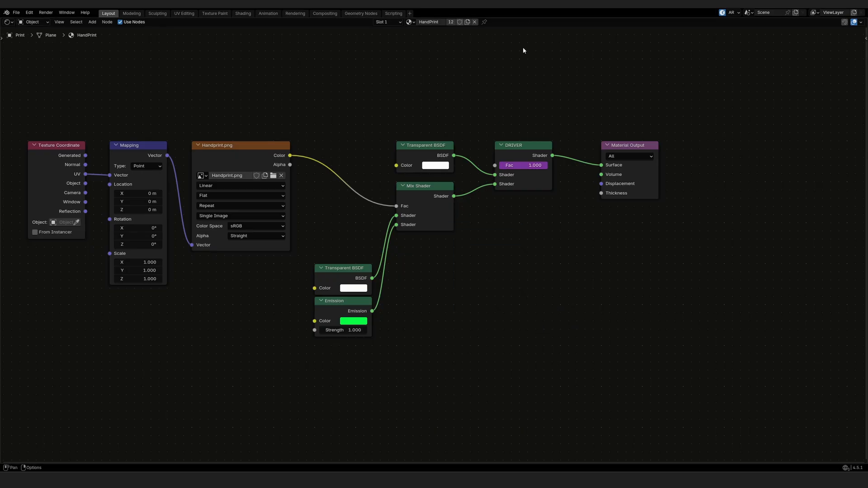
Step: Reopen the Fac driver popover and move it aside to reveal the DRIVER node
{"action": "right_click", "coordinate": [517, 163]}
{"action": "left_click", "coordinate": [516, 164]}
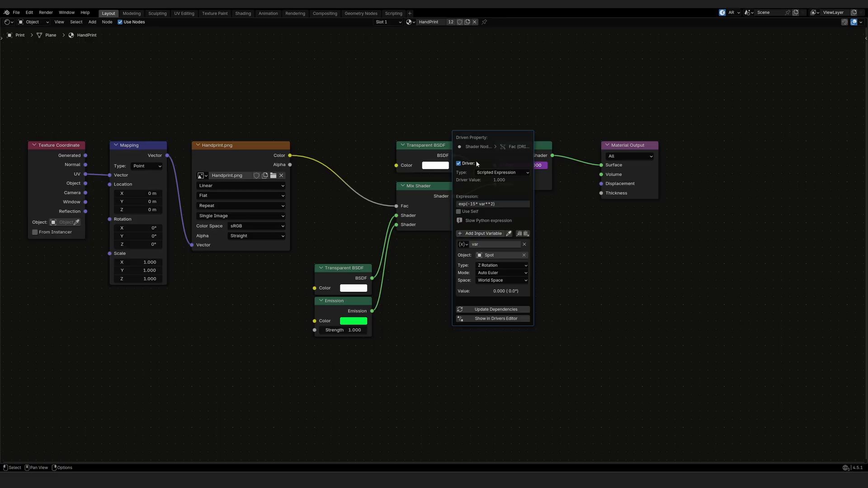
{"action": "left_click_drag", "start_coordinate": [477, 135], "coordinate": [512, 203]}
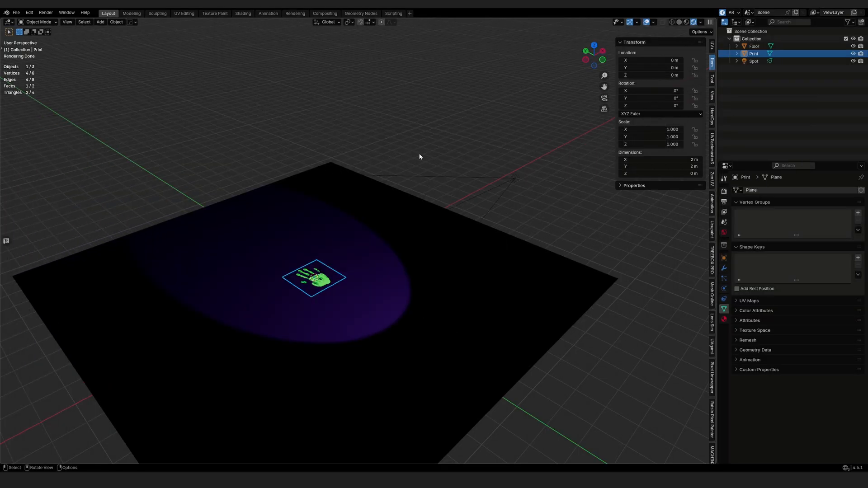
Step: Select the purple spotlight and rotate it around Z to swing its cone toward the handprint
{"action": "left_click_drag", "start_coordinate": [520, 155], "coordinate": [504, 190]}
{"action": "key", "text": "r"}
{"action": "key", "text": "z"}
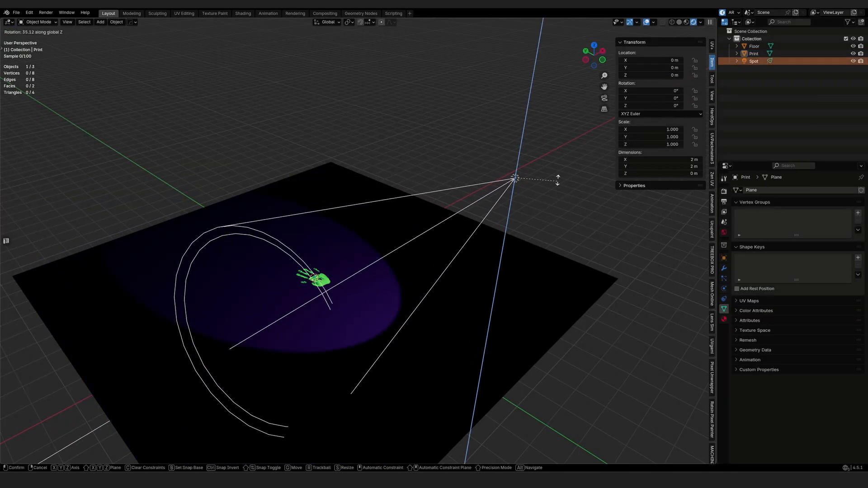
{"action": "left_click", "coordinate": [555, 196]}
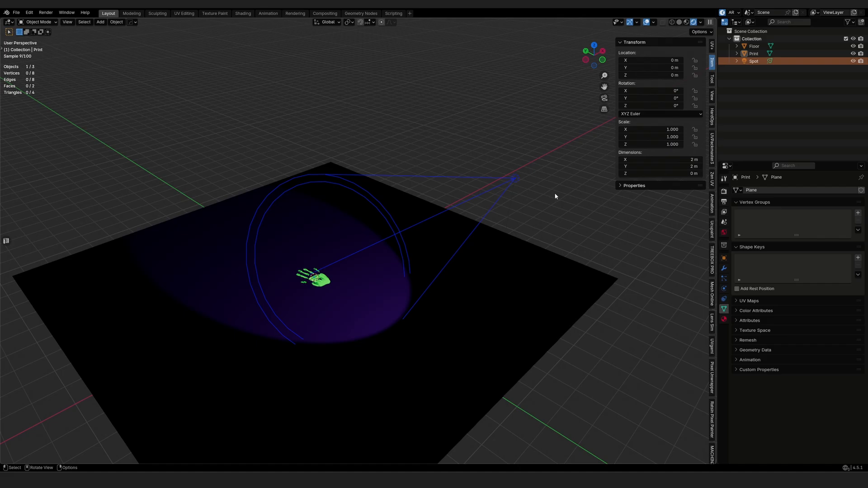
{"action": "middle_click_drag", "start_coordinate": [554, 204], "coordinate": [394, 274]}
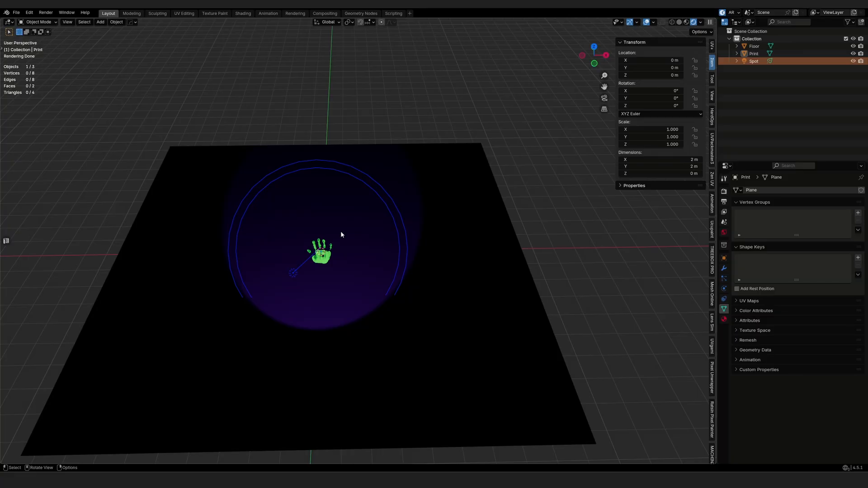
Step: Re-aim the spotlight's Z rotation so its cone lights the green handprint, and inspect the result
{"action": "middle_click_drag", "start_coordinate": [366, 266], "coordinate": [516, 293]}
{"action": "key", "text": "r"}
{"action": "key", "text": "z"}
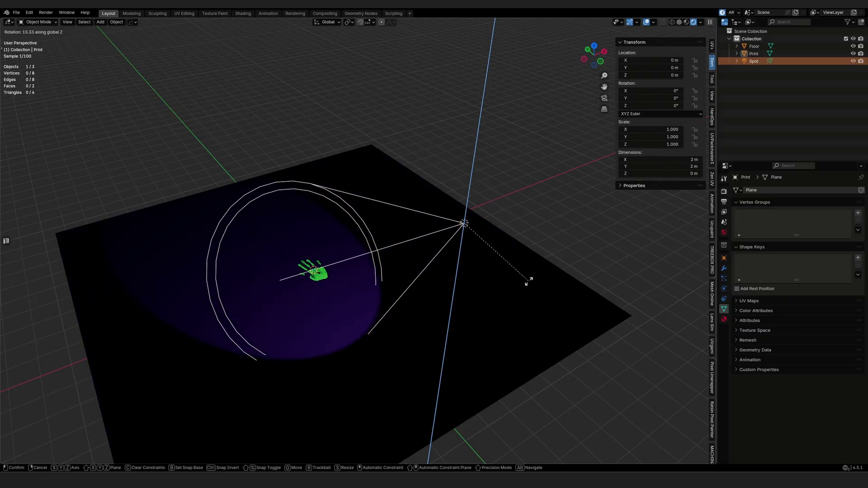
{"action": "left_click", "coordinate": [482, 262]}
{"action": "middle_click_drag", "start_coordinate": [481, 262], "coordinate": [513, 272]}
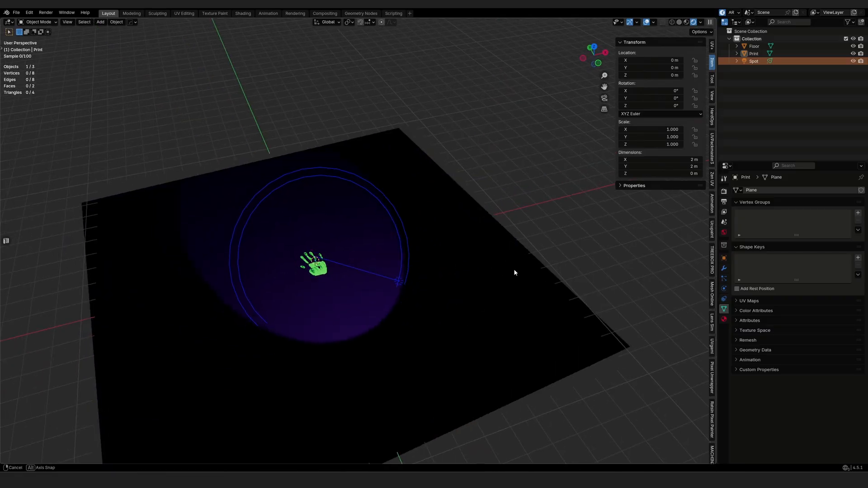
{"action": "key", "text": "g"}
{"action": "right_click", "coordinate": [56, 276]}
{"action": "middle_click_drag", "start_coordinate": [55, 276], "coordinate": [151, 341]}
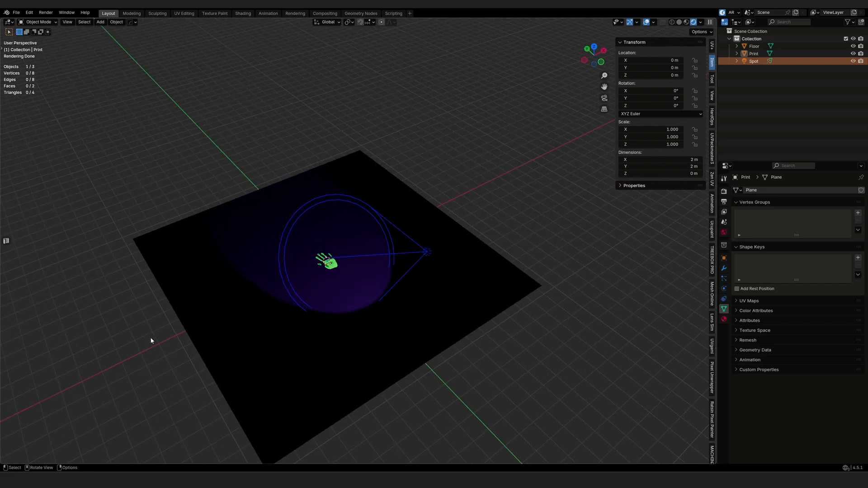